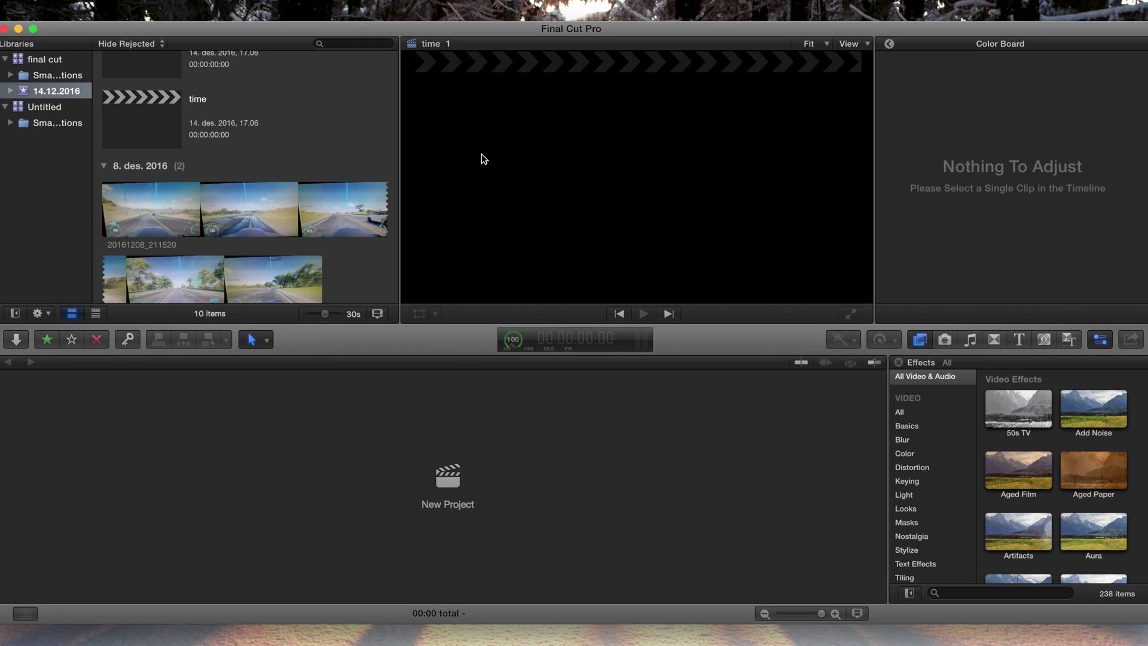
Step: Filter the effects browser with 'letter' and select the Letterbox effect
scroll(914, 493, "down", 5)
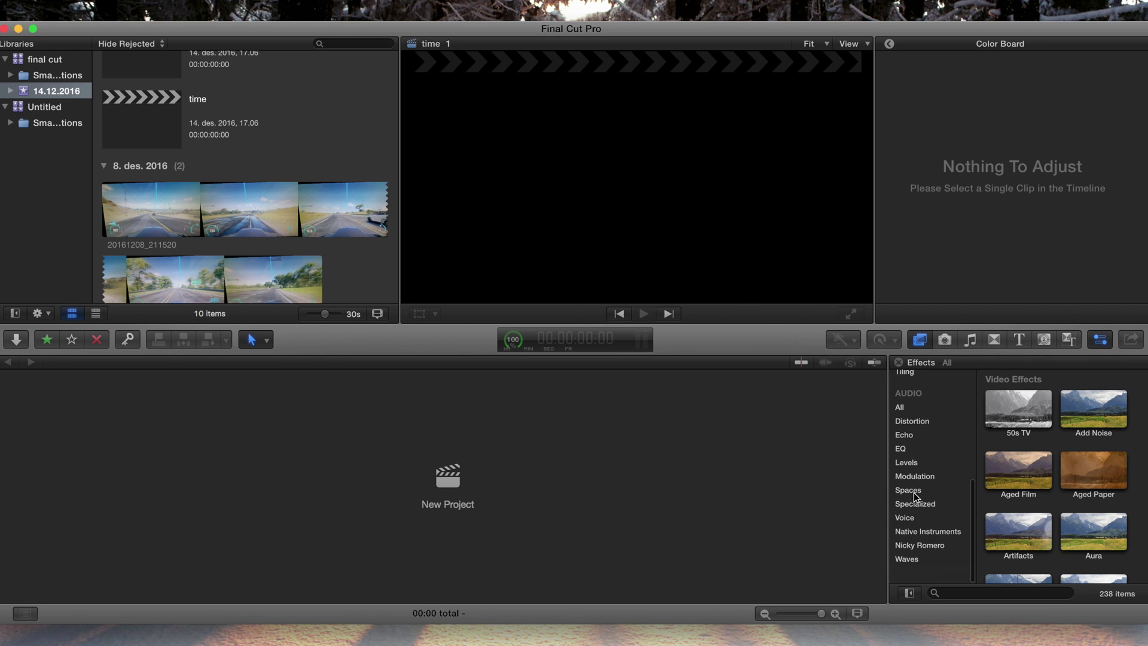
left_click(958, 594)
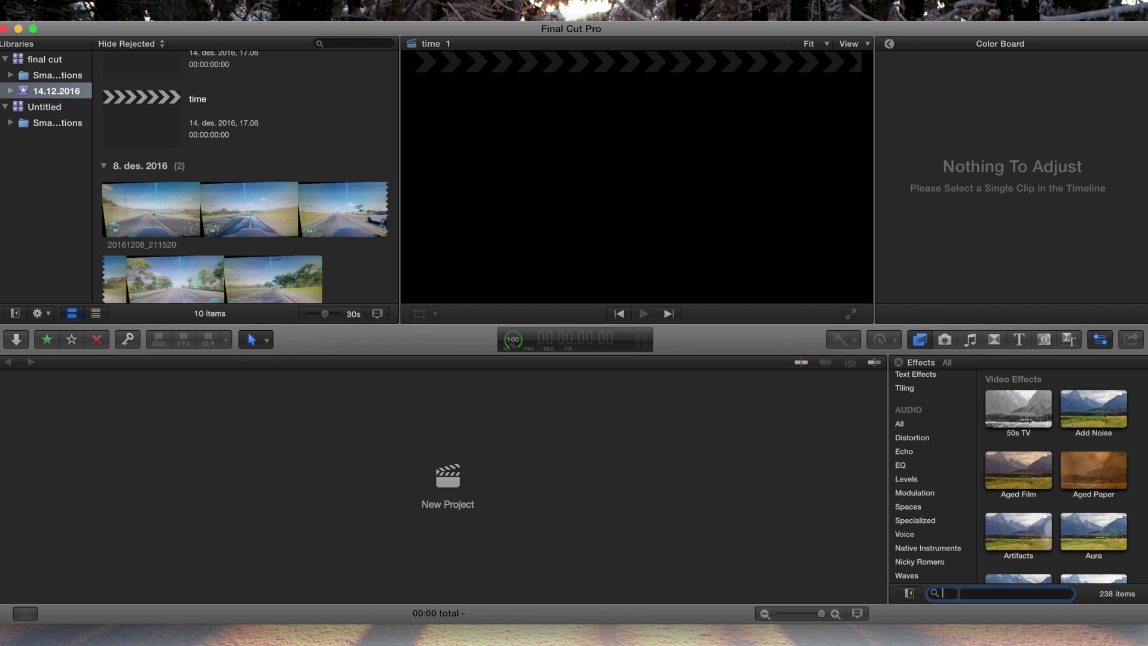
type("letter")
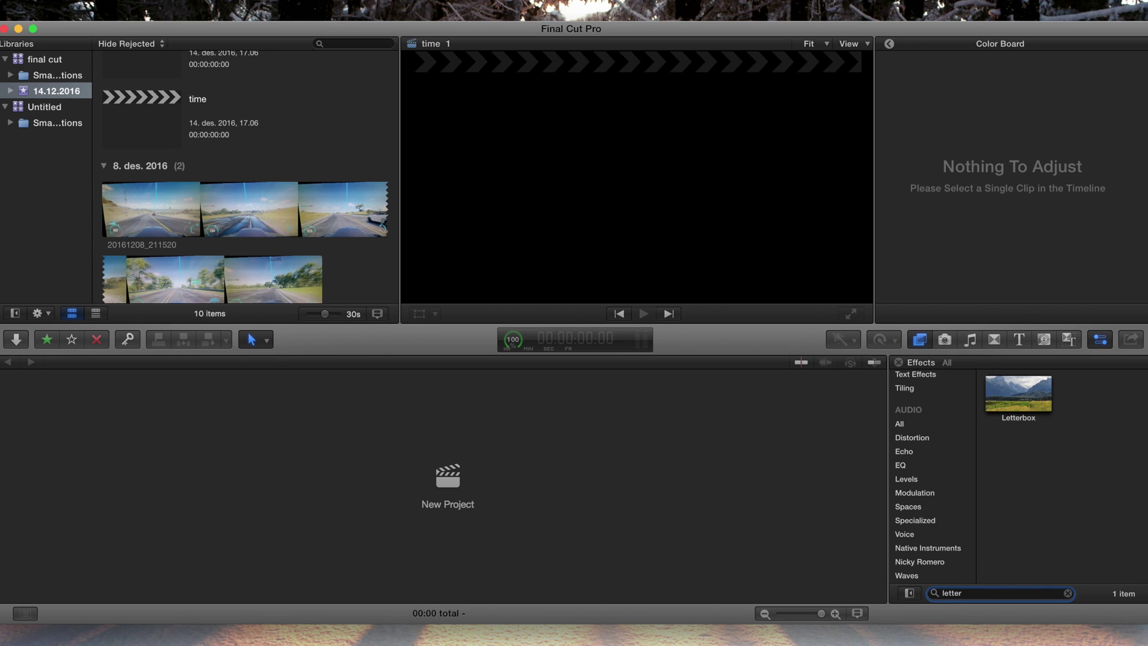
left_click(1009, 402)
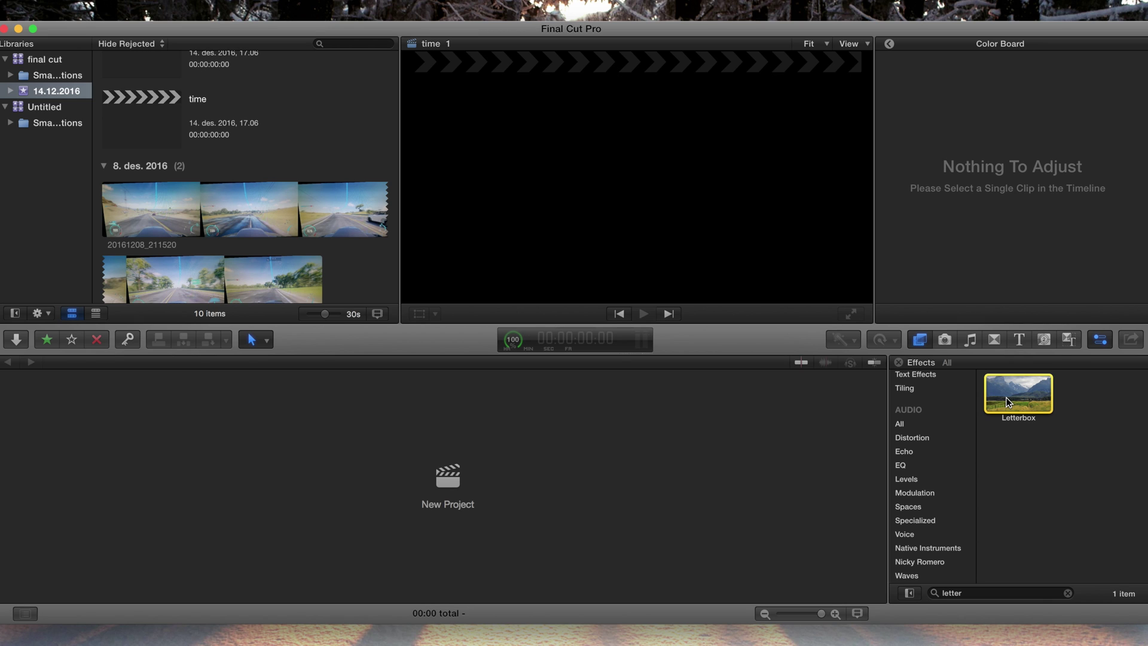
left_click(451, 491)
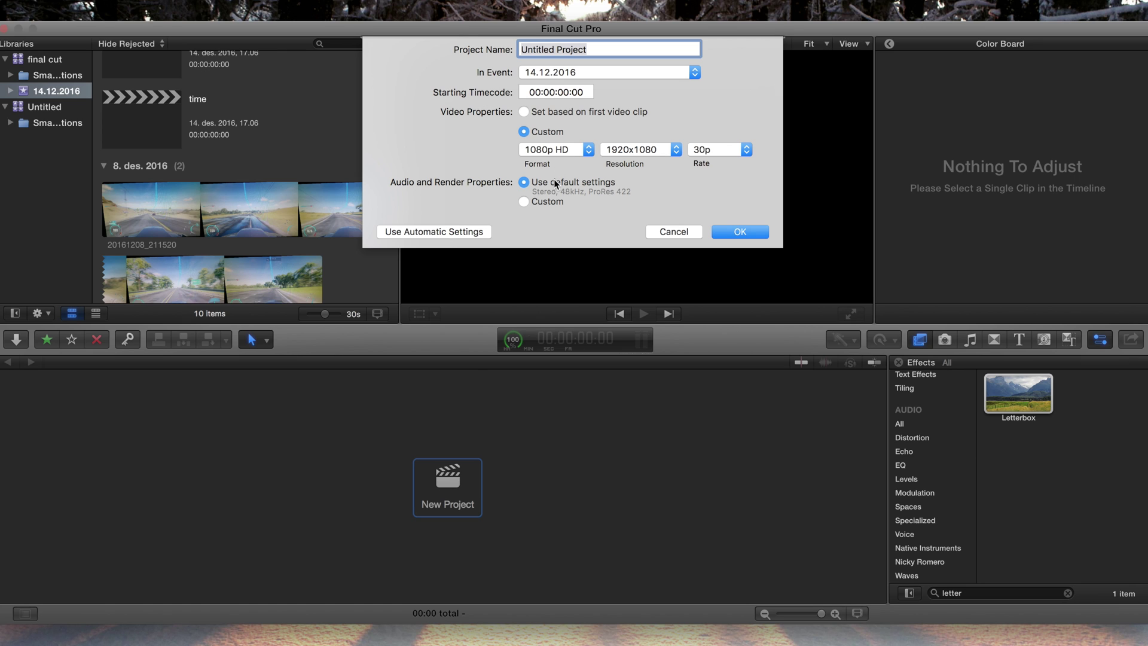
Step: Create the new project with a Custom format at 3440 × 1440 resolution, 23.98p
left_click(563, 150)
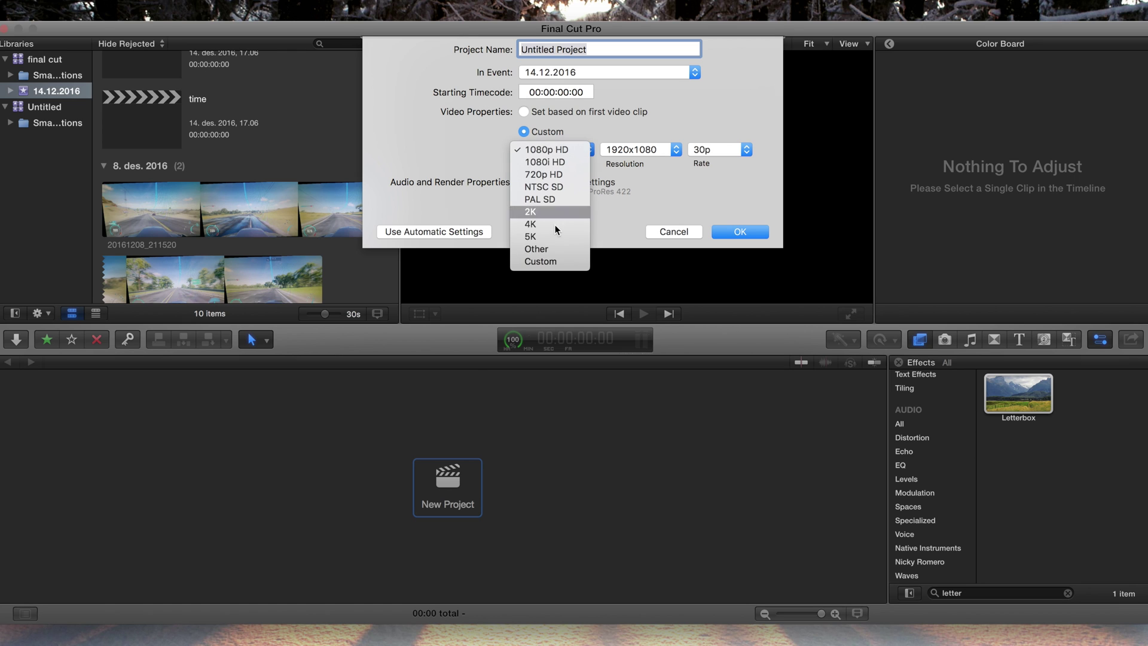
left_click(550, 261)
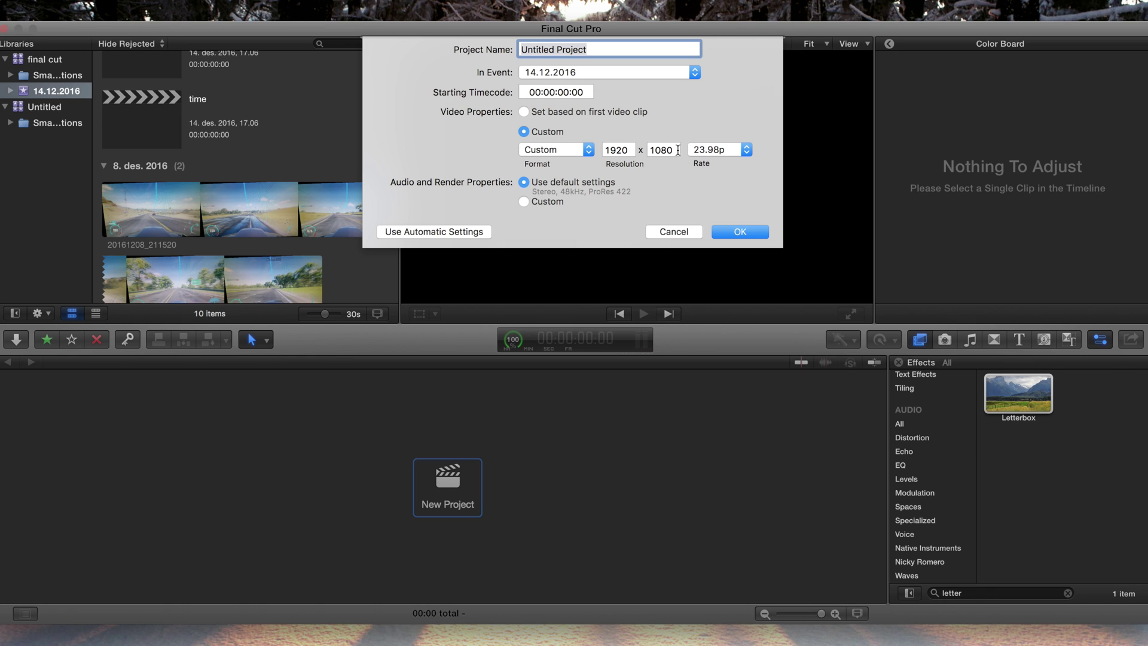
left_click(628, 150)
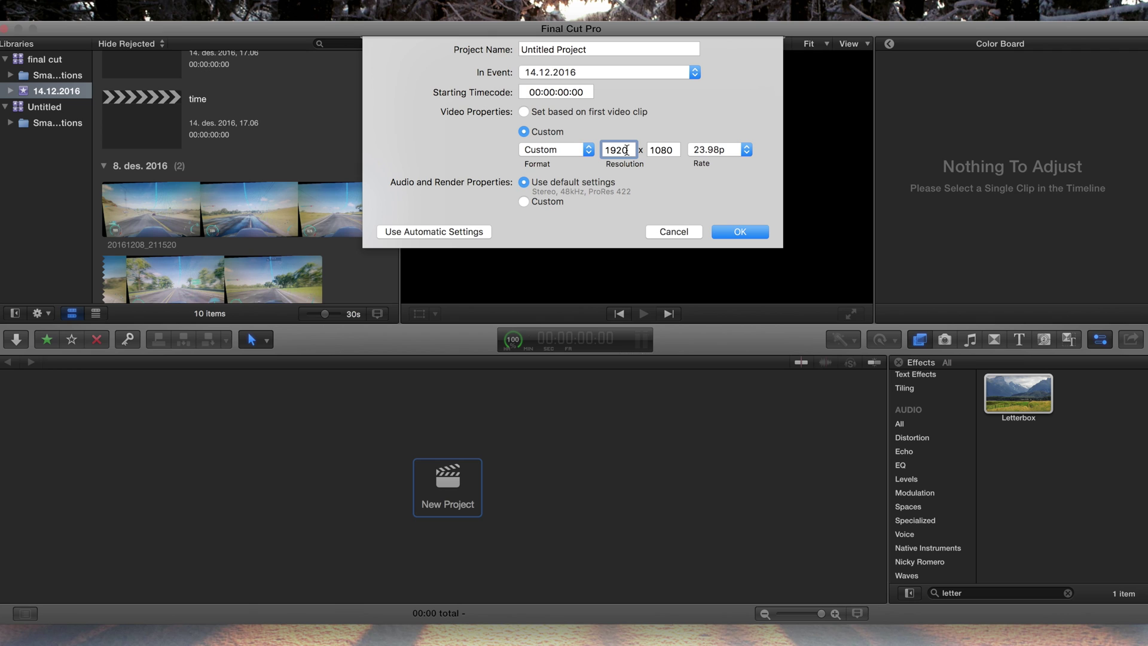
key("BackSpace")
key("BackSpace")
key("BackSpace")
key("BackSpace")
type("440")
left_click(673, 150)
key("BackSpace")
key("BackSpace")
key("BackSpace")
key("BackSpace")
type("1440")
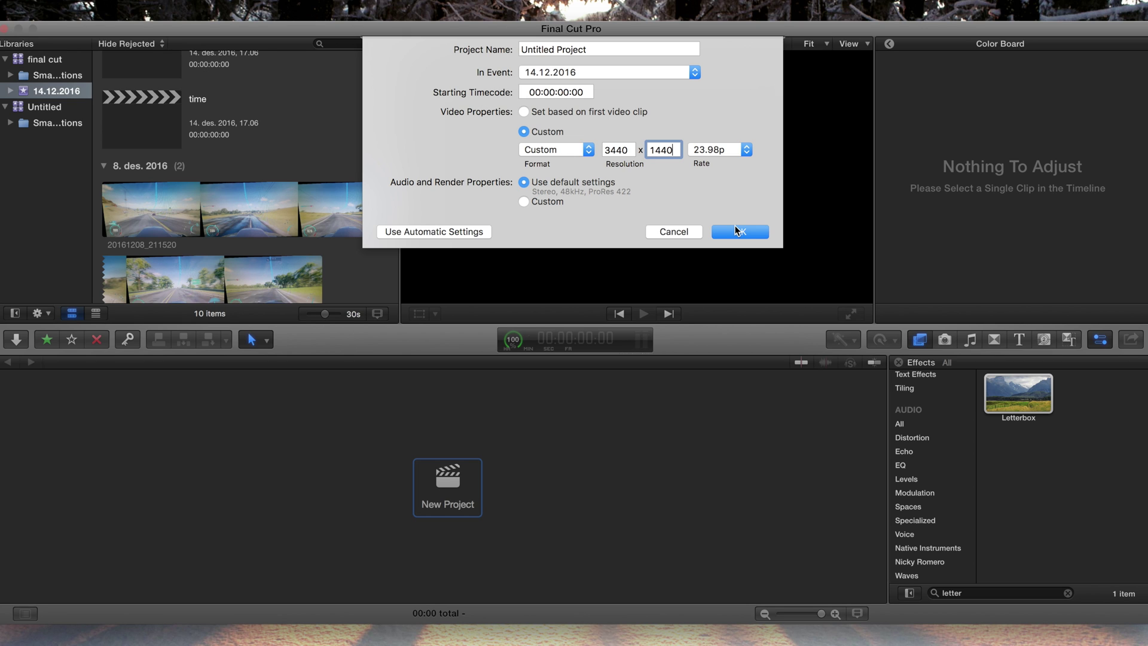
left_click(736, 232)
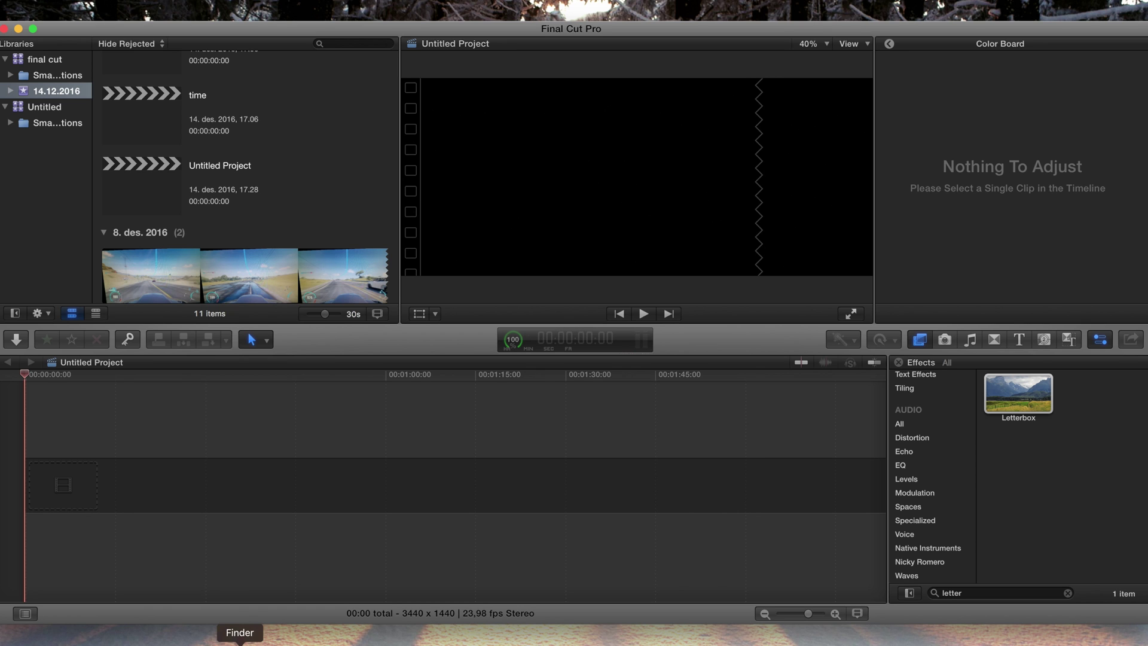
Step: Drop the gameplay clip into the timeline and scrub between about 41 seconds and one minute
left_click_drag(240, 643, 604, 456)
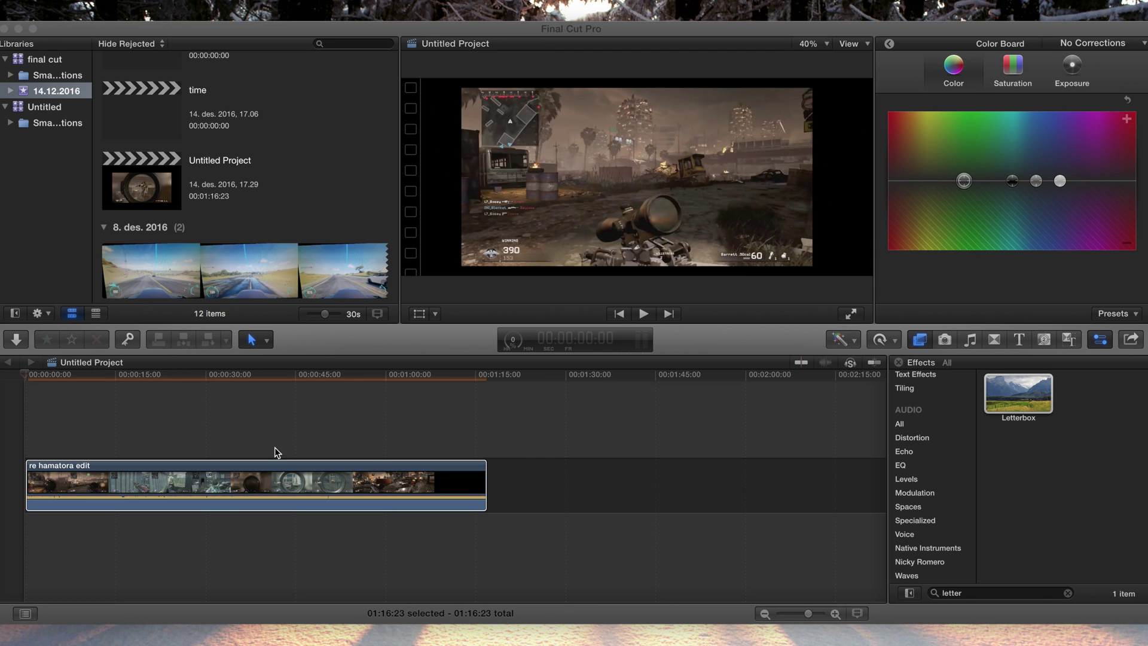
left_click(246, 425)
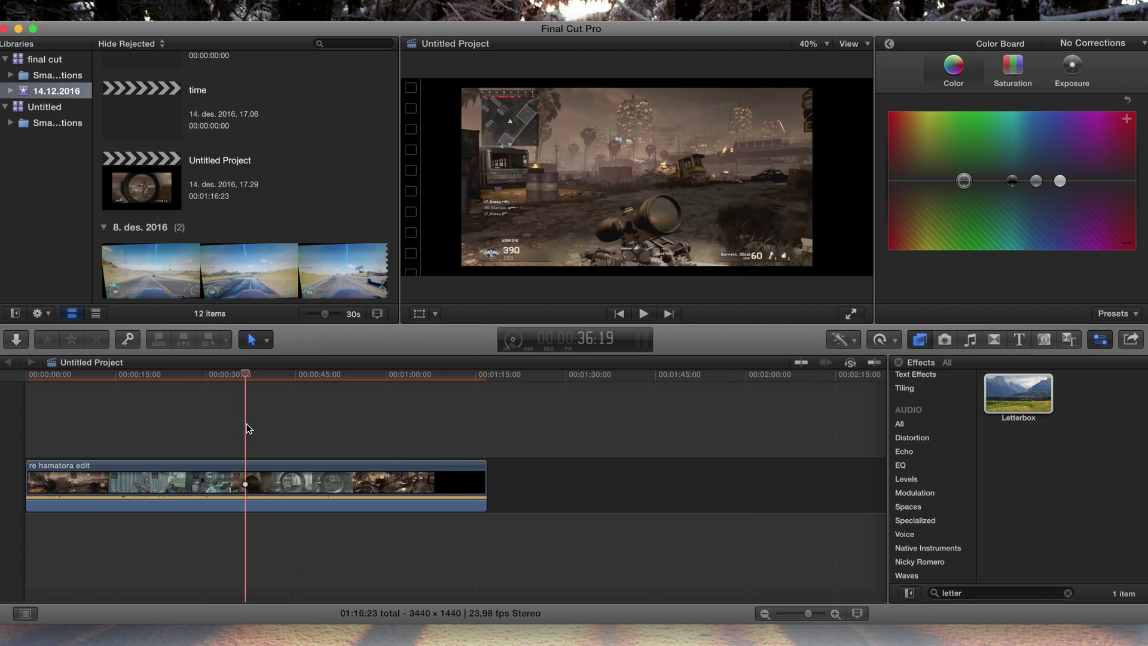
left_click_drag(244, 377, 423, 436)
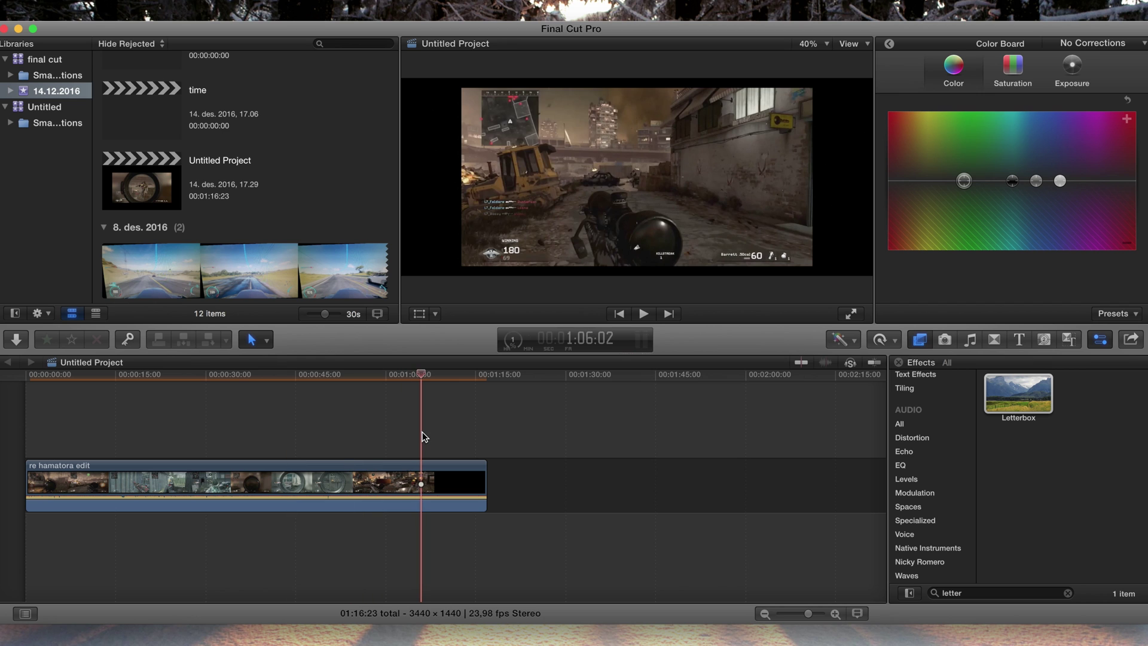
left_click(306, 386)
left_click(308, 382)
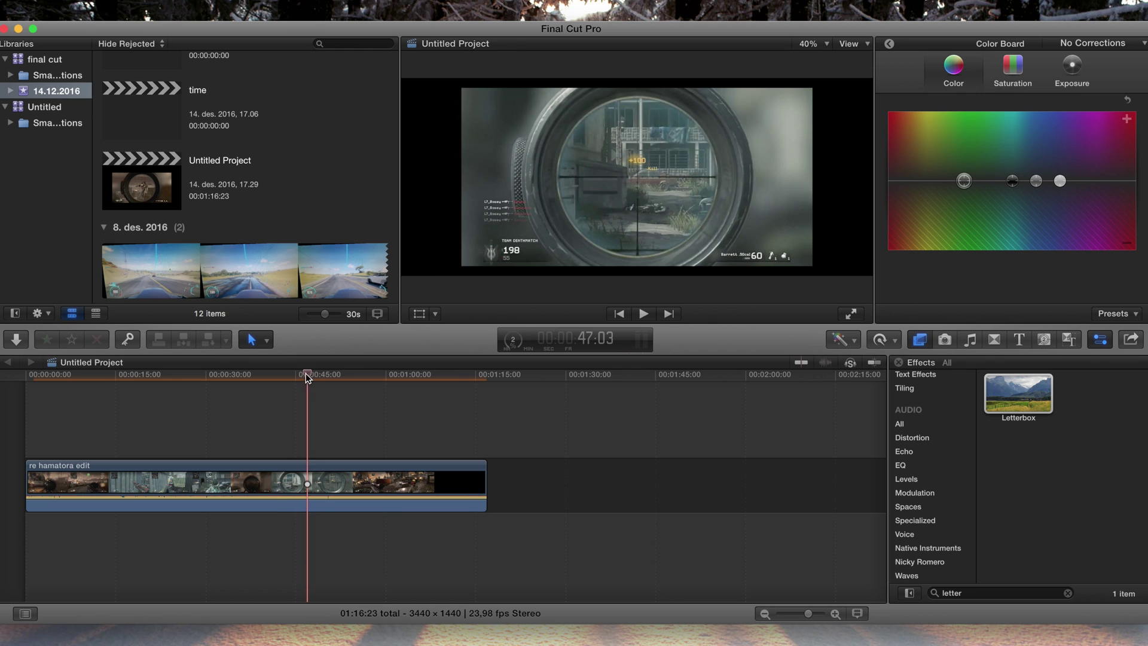
left_click(275, 373)
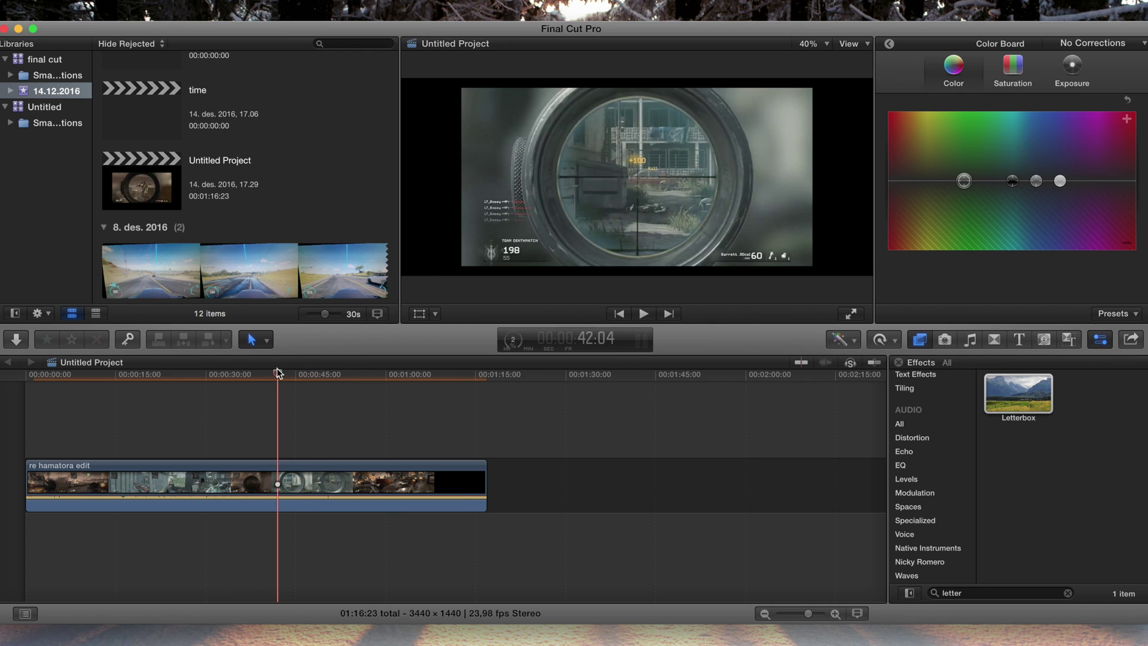
left_click(319, 382)
left_click(333, 386)
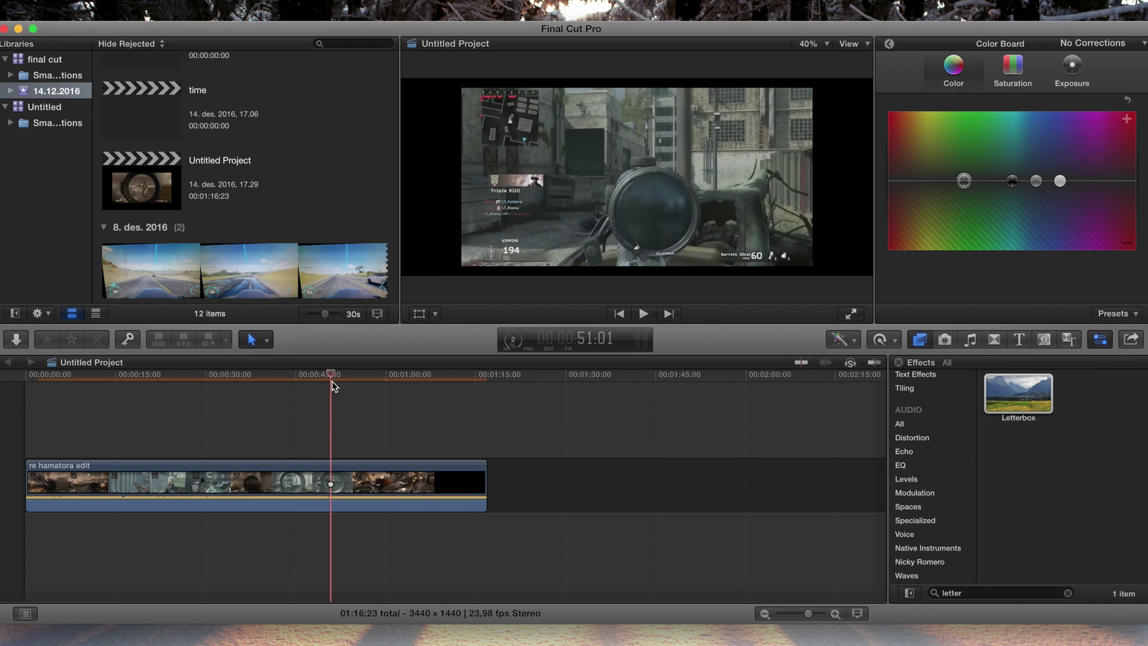
left_click(349, 374)
left_click(390, 372)
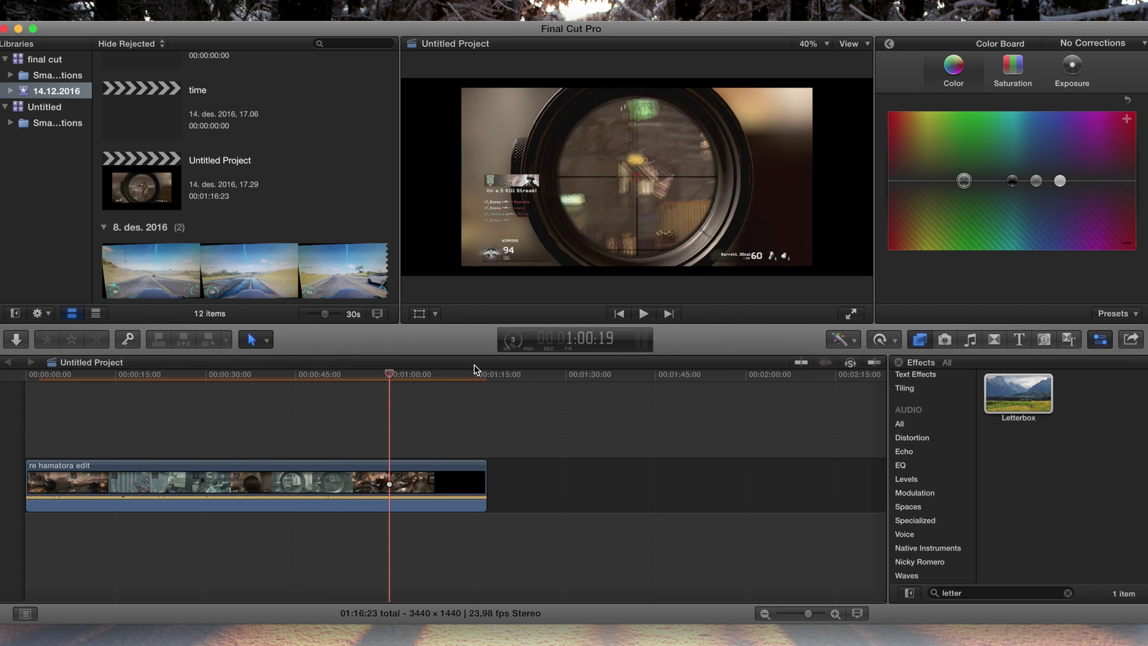
Step: Preview the project full screen, stop playback, mute the sound and select the clip
left_click(856, 315)
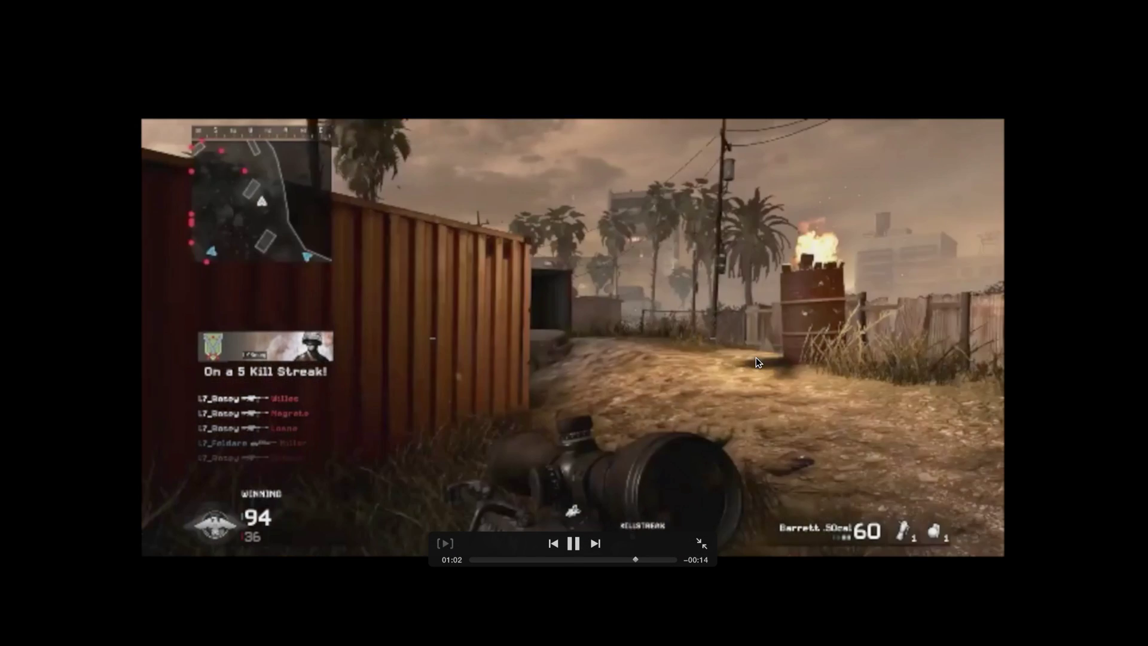
key("Escape")
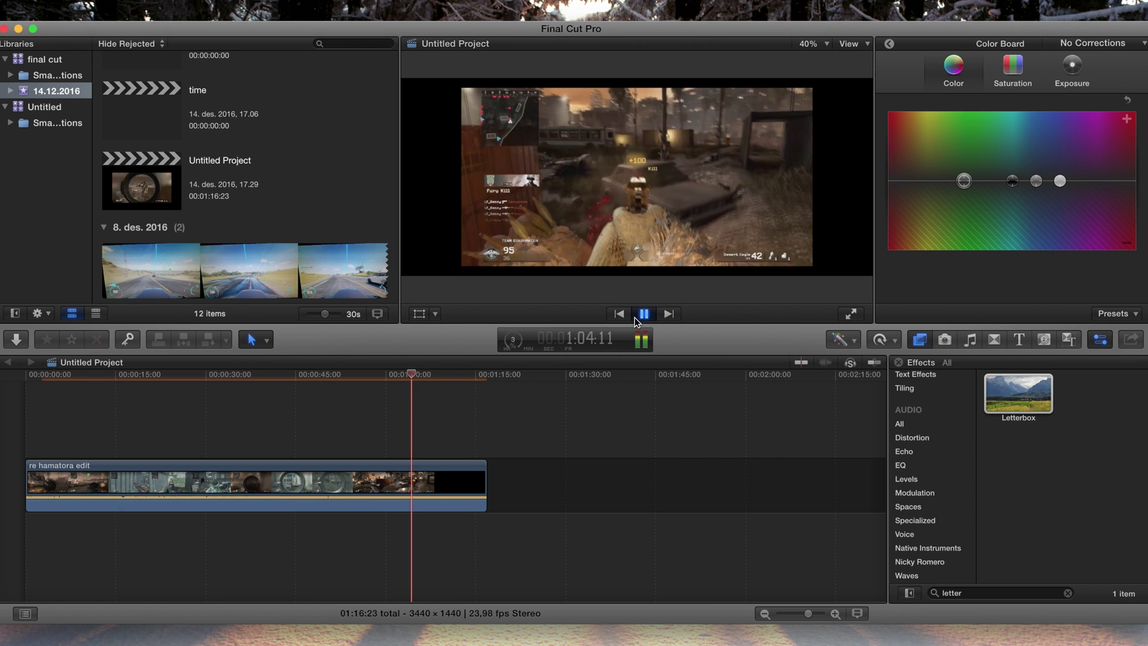
key("space")
key("XF86AudioMute")
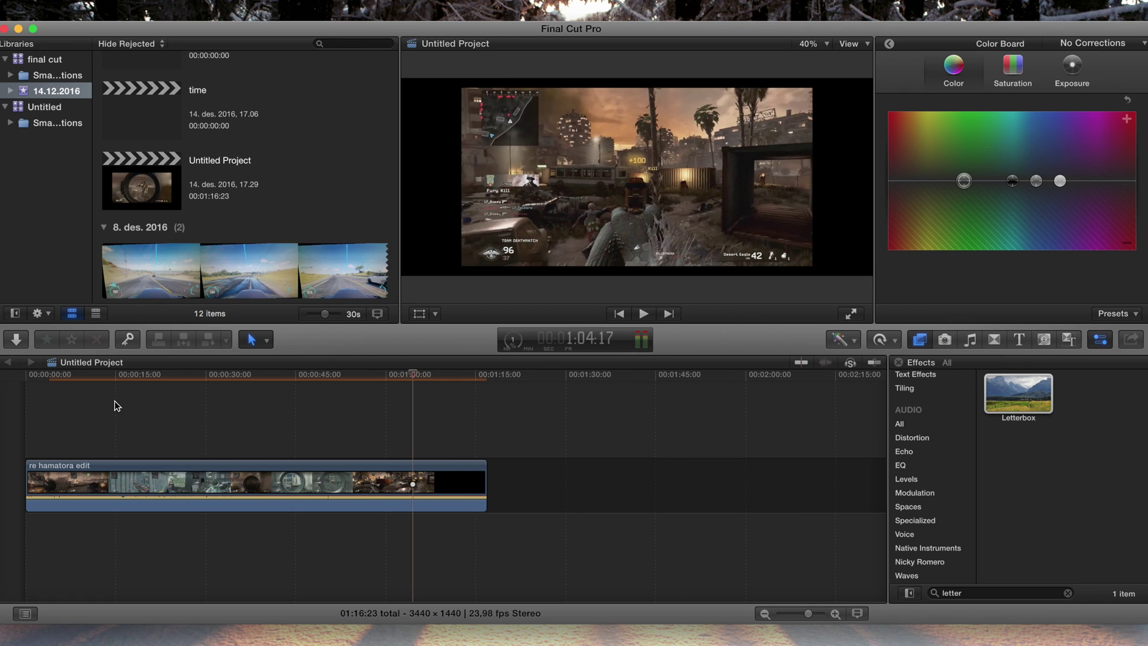
left_click(338, 468)
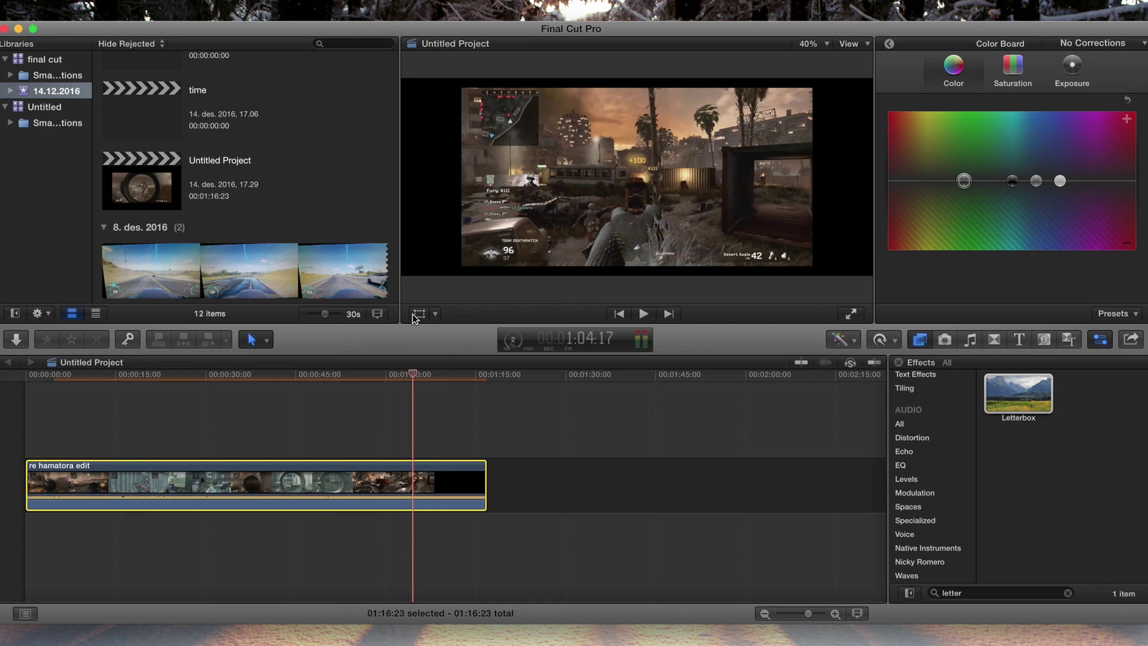
Step: With the viewer at 25%, drag the clip's corner handle to scale it to 135%
left_click(417, 314)
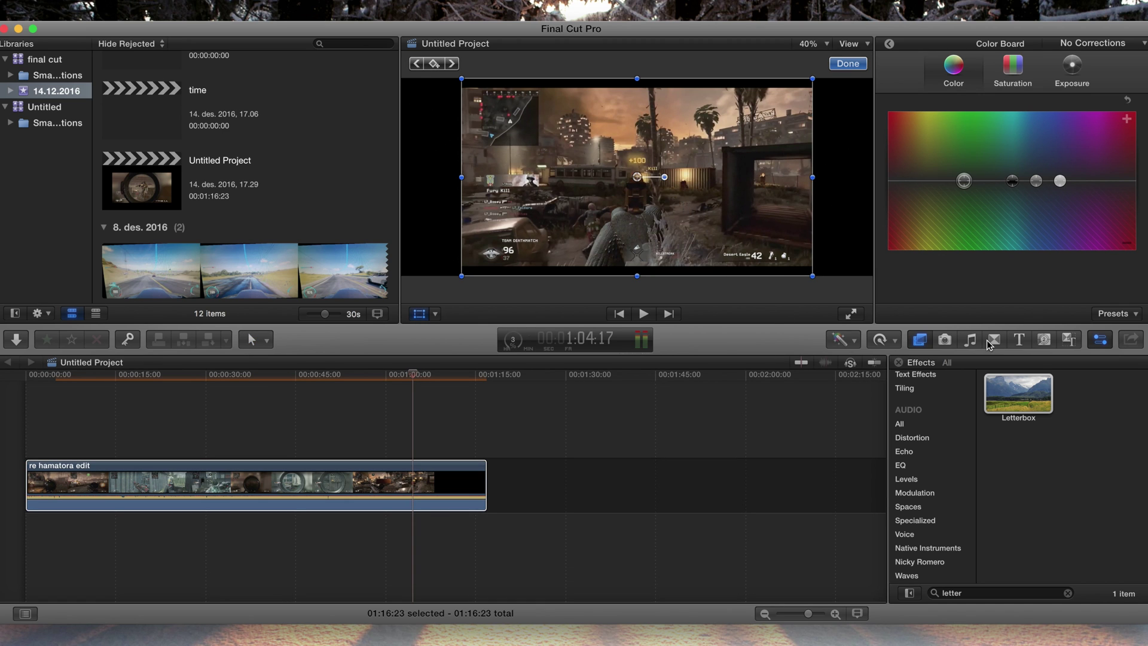
left_click_drag(813, 276, 876, 295)
left_click(828, 44)
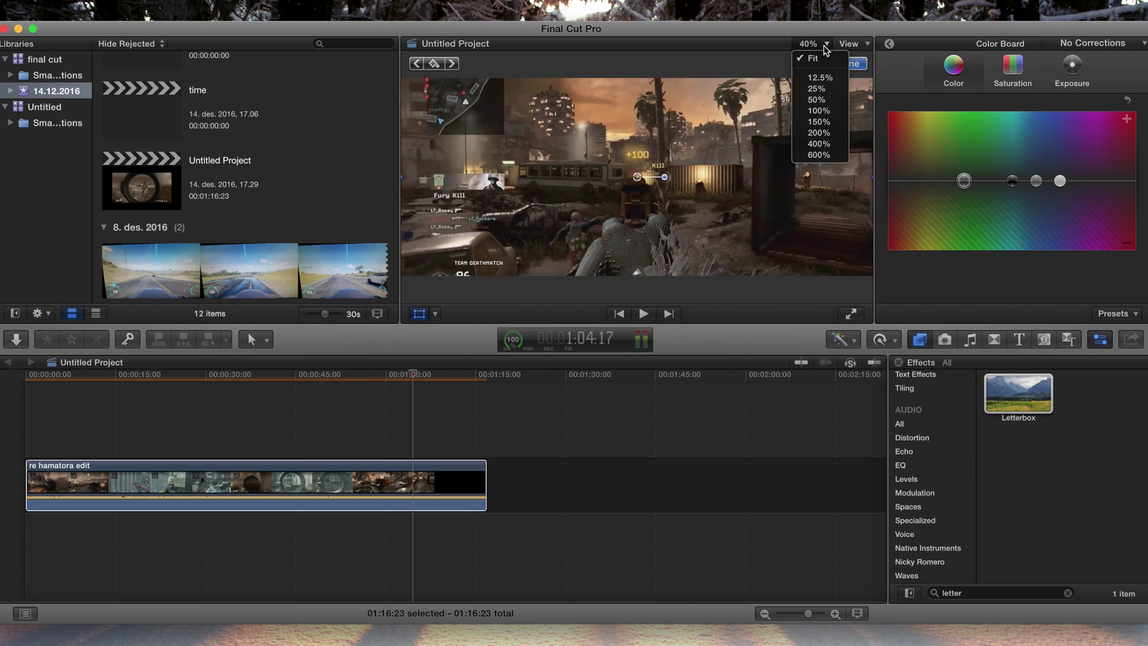
left_click(818, 89)
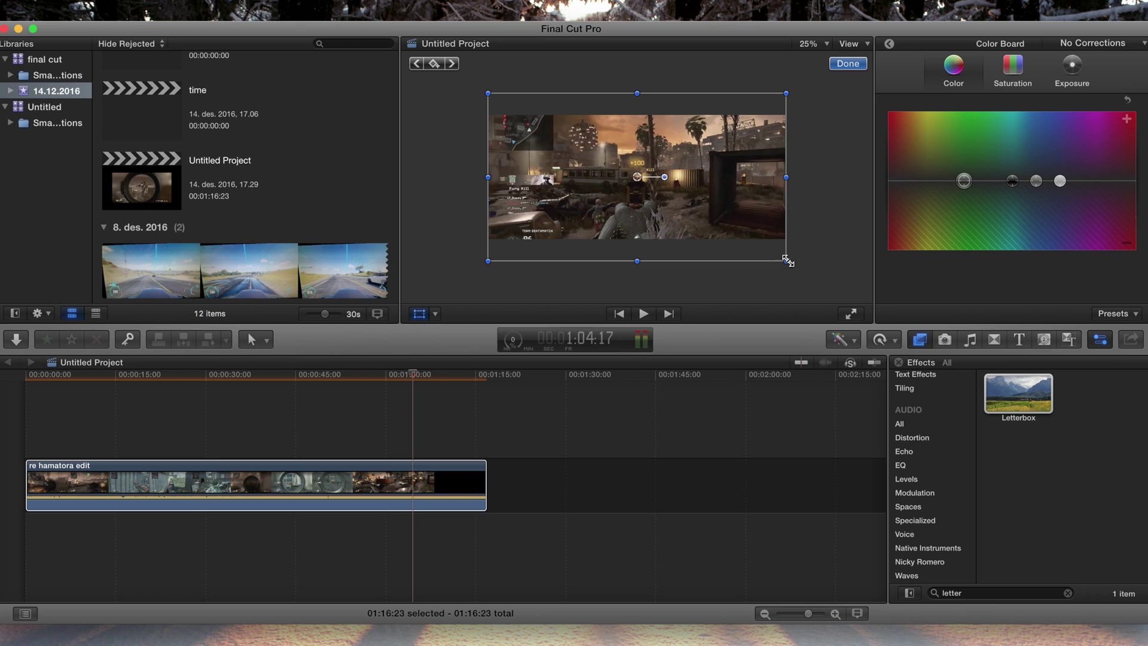
left_click_drag(787, 260, 787, 261)
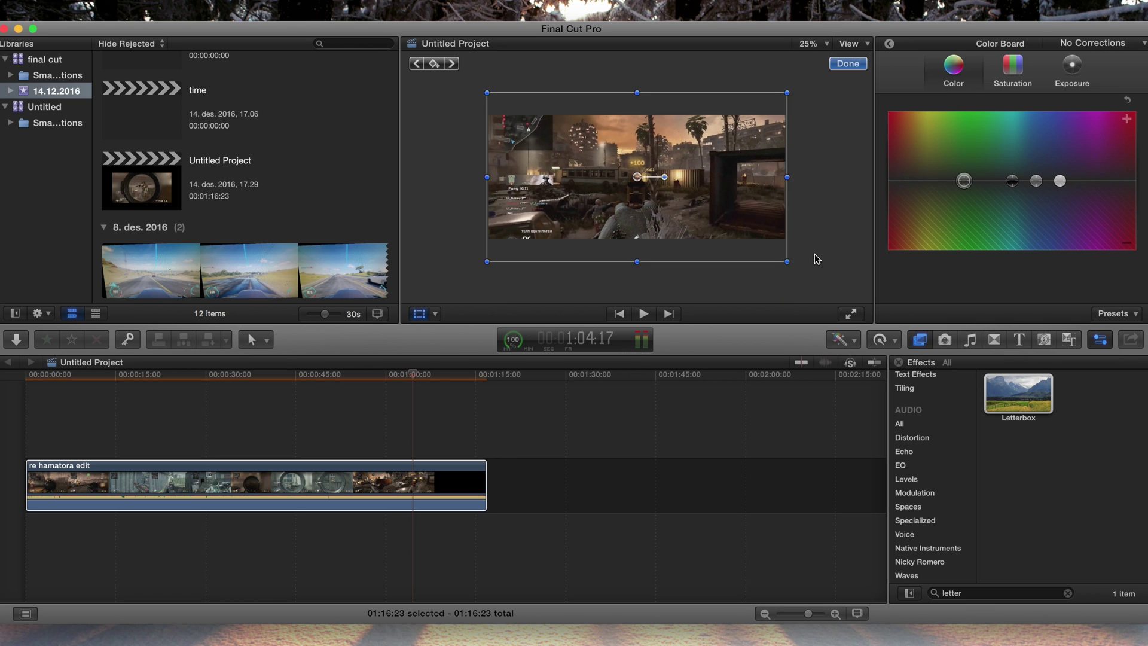
left_click(27, 424)
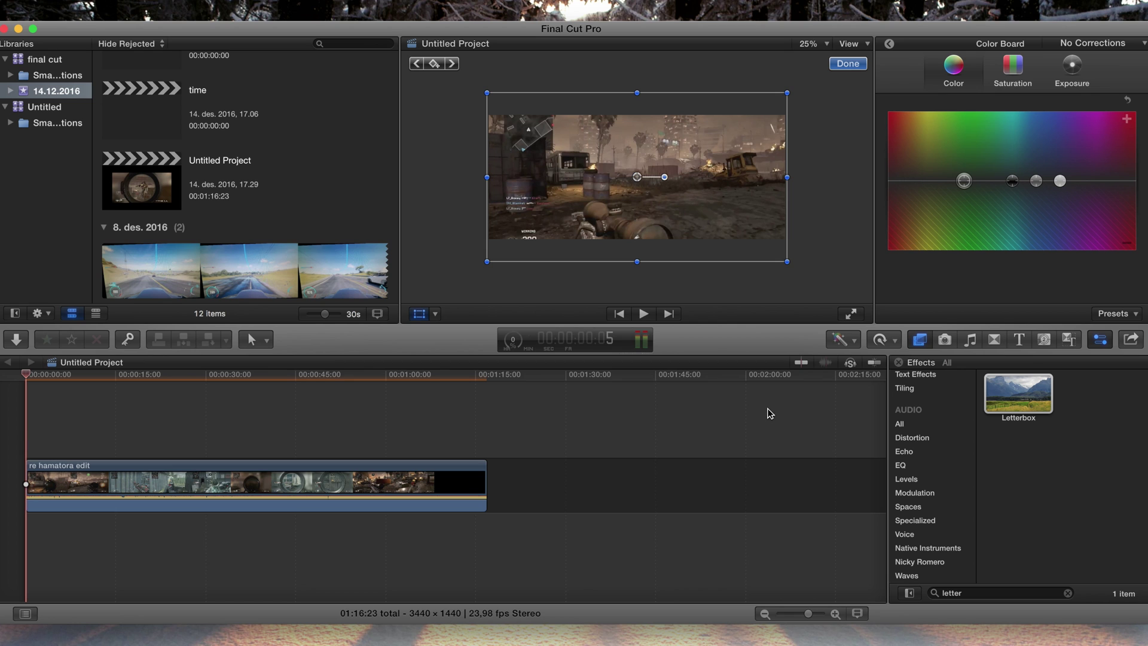
key("XF86AudioRaiseVolume")
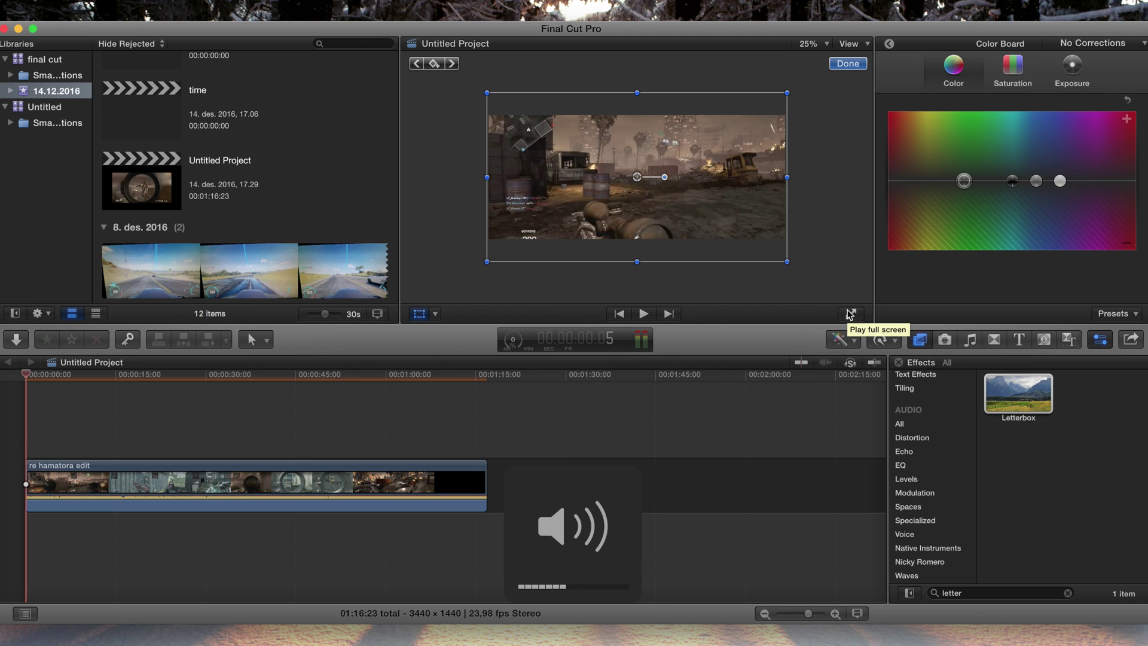
key("XF86AudioMute")
left_click(851, 314)
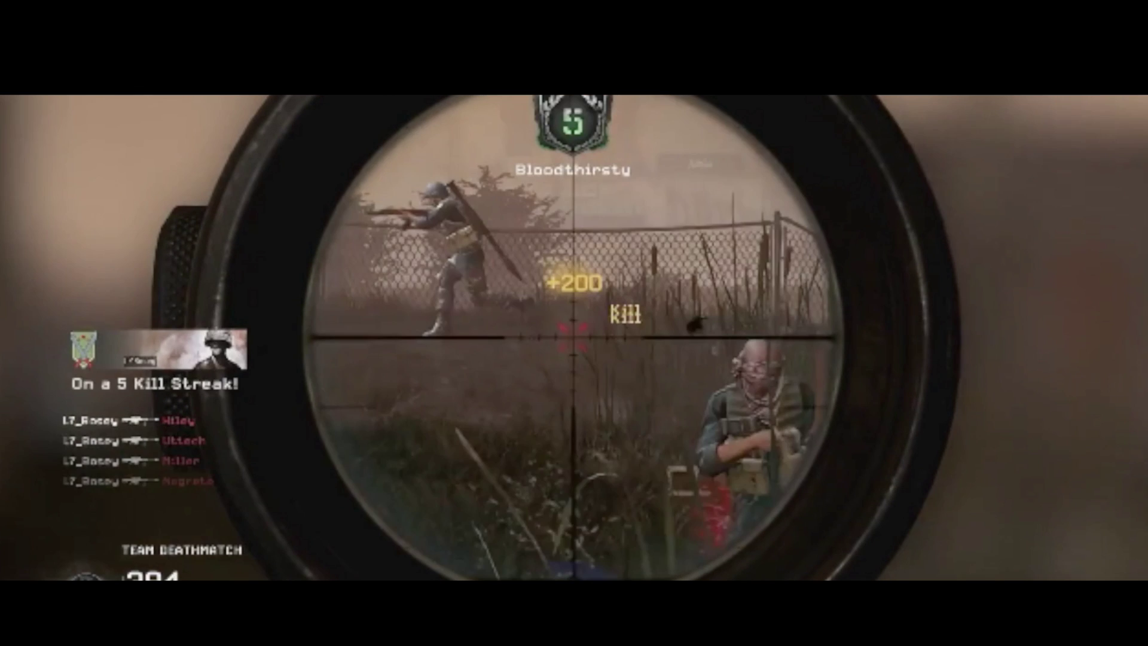
key("Escape")
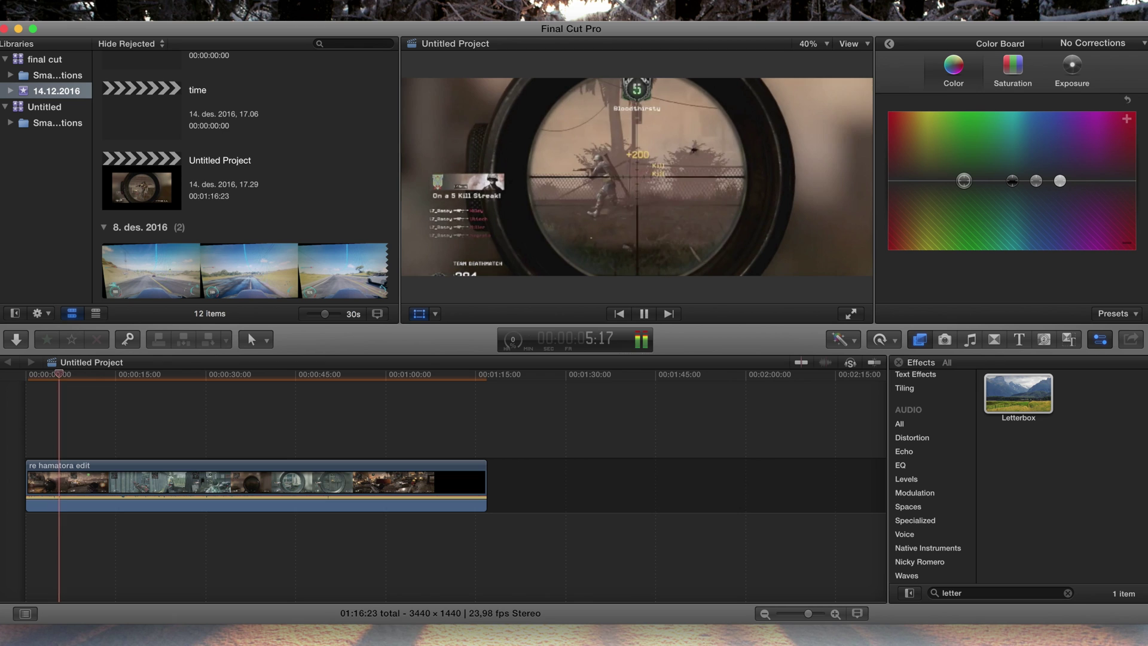
left_click(860, 44)
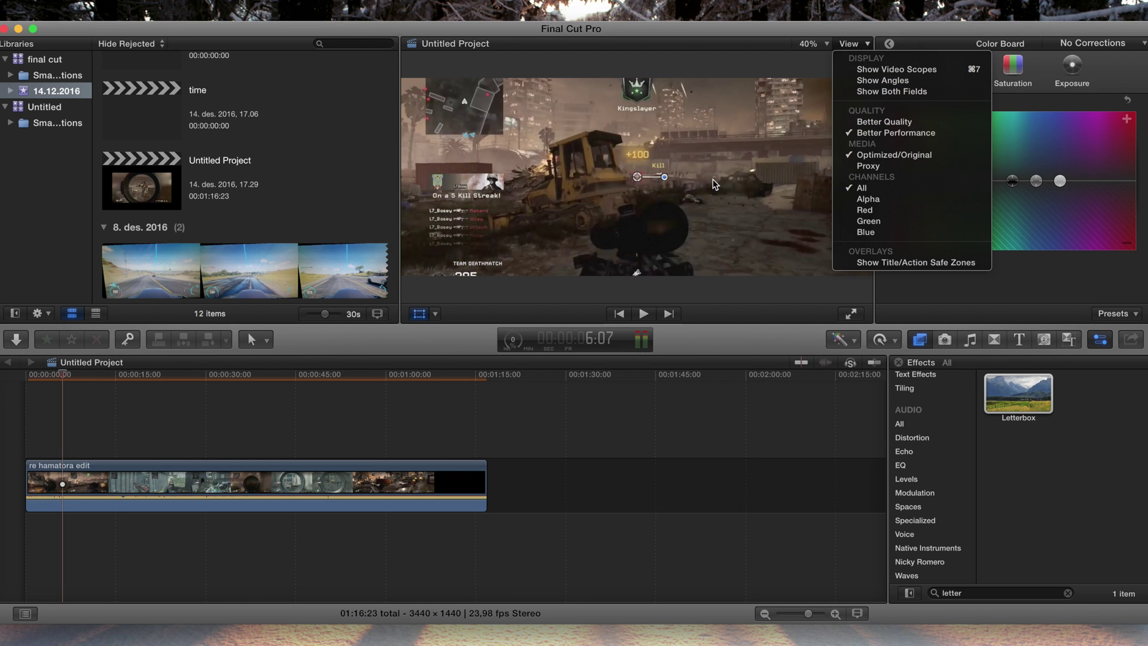
left_click(689, 405)
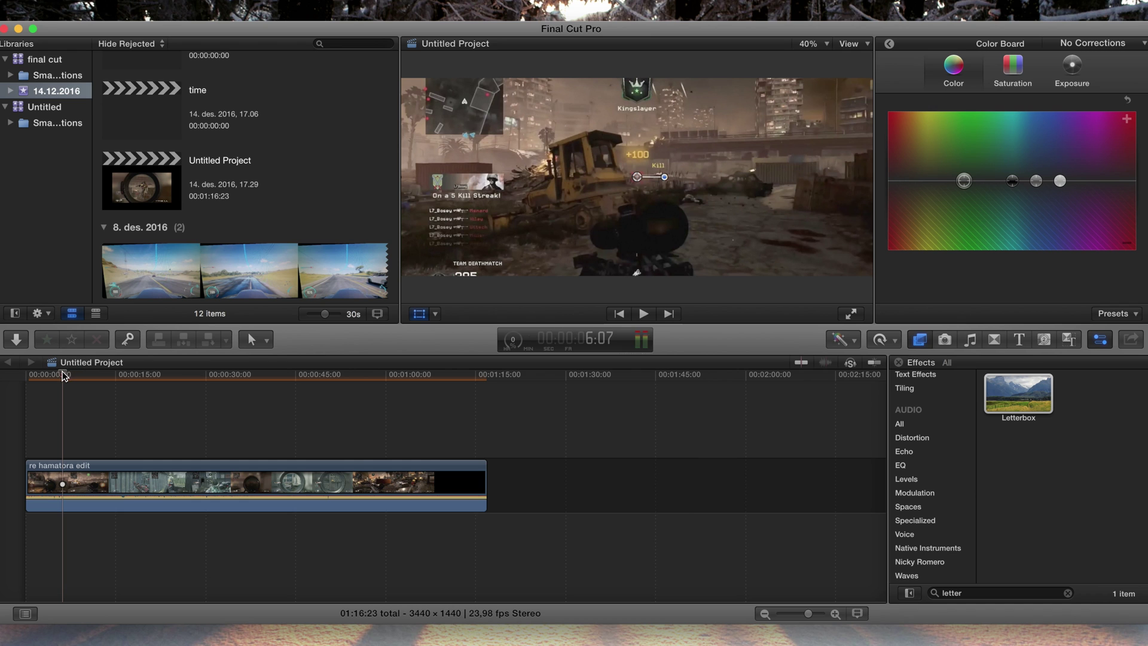
left_click(91, 376)
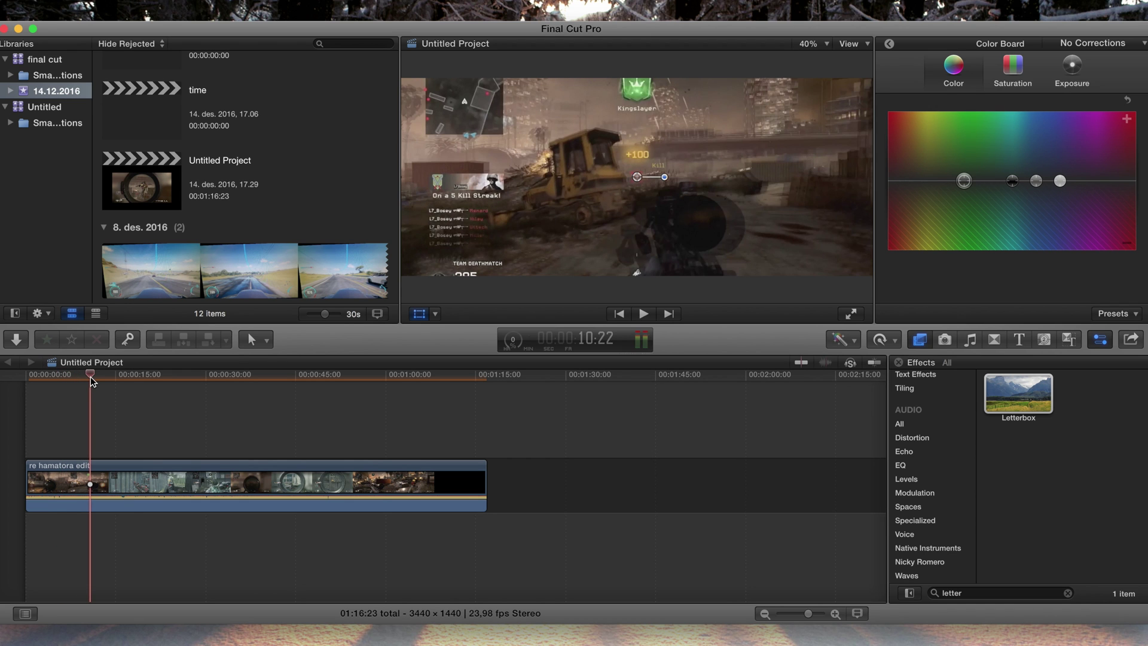
left_click_drag(91, 378, 109, 378)
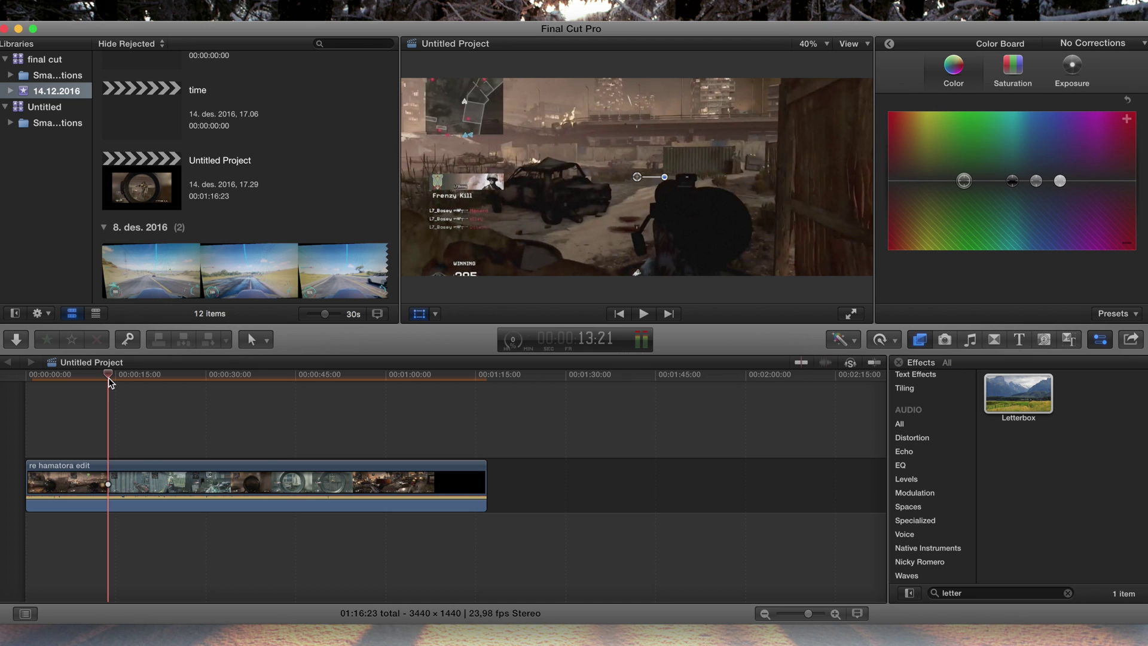
left_click(849, 314)
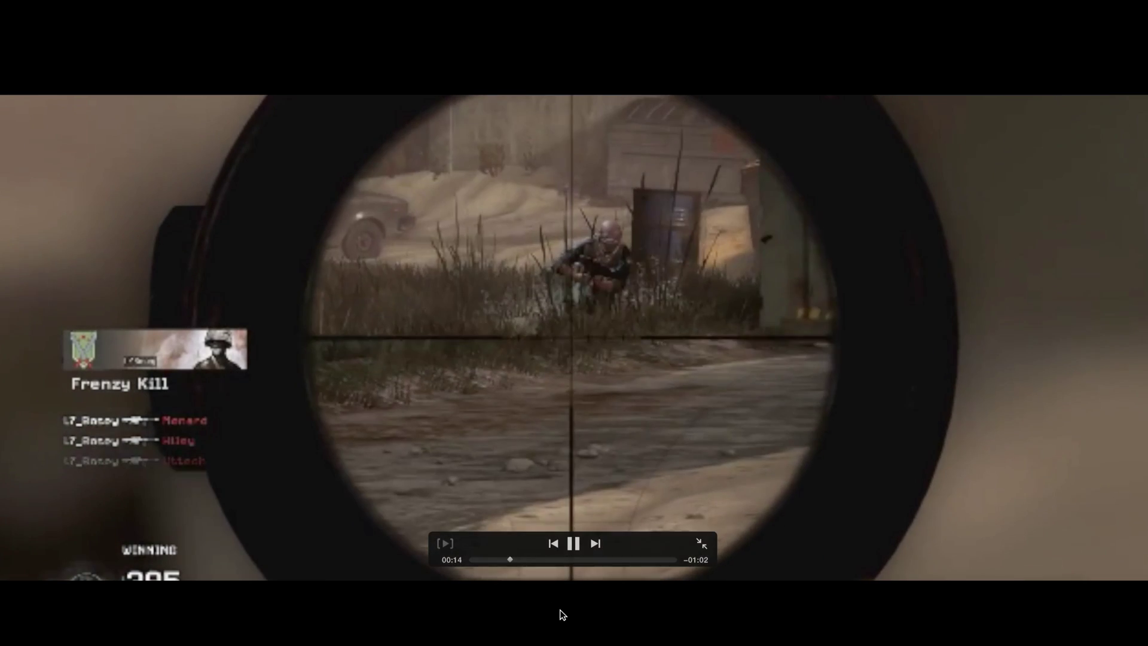
key("space")
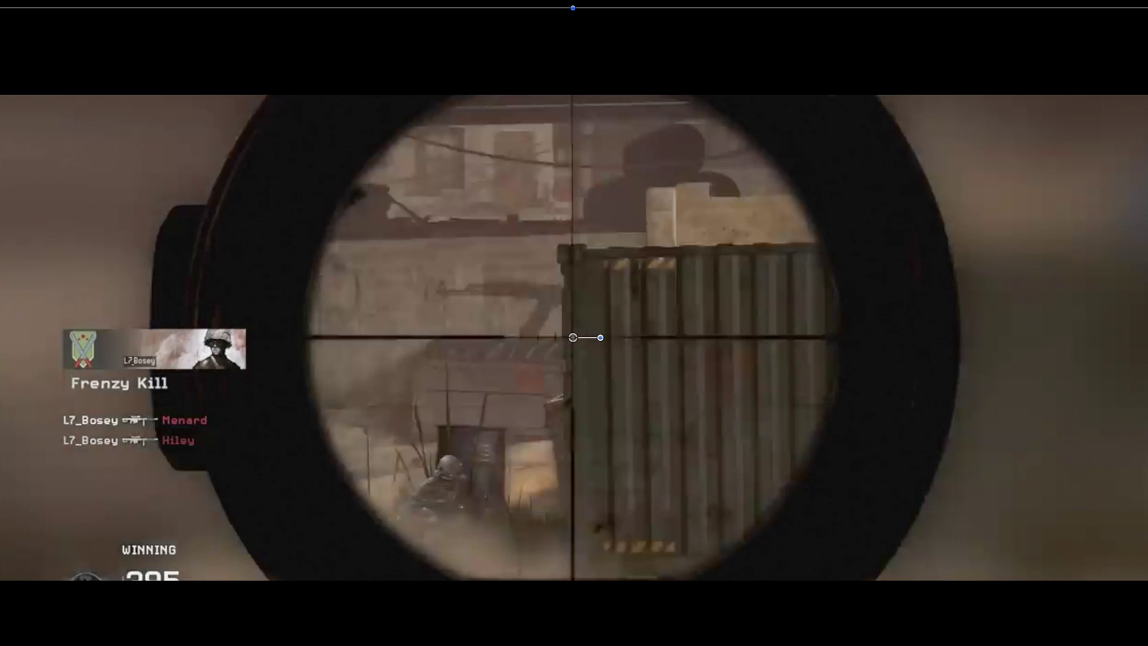
key("Escape")
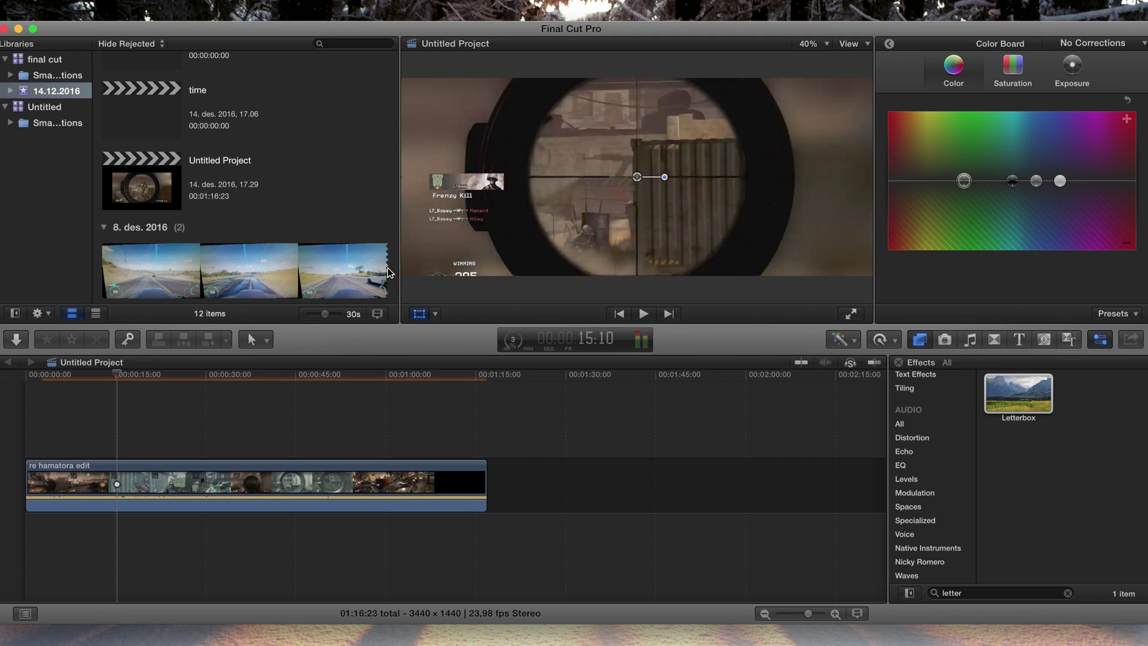
Step: Drag the clip's position handle down to Y -196px, then play it back to check the framing
left_click(58, 408)
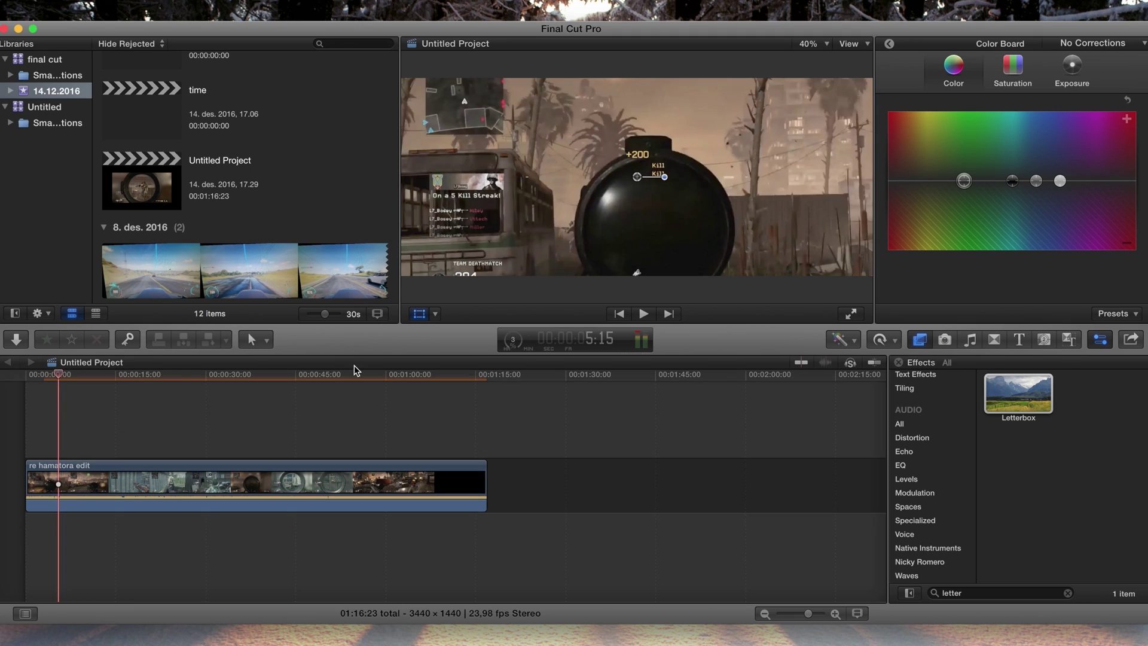
left_click(639, 186)
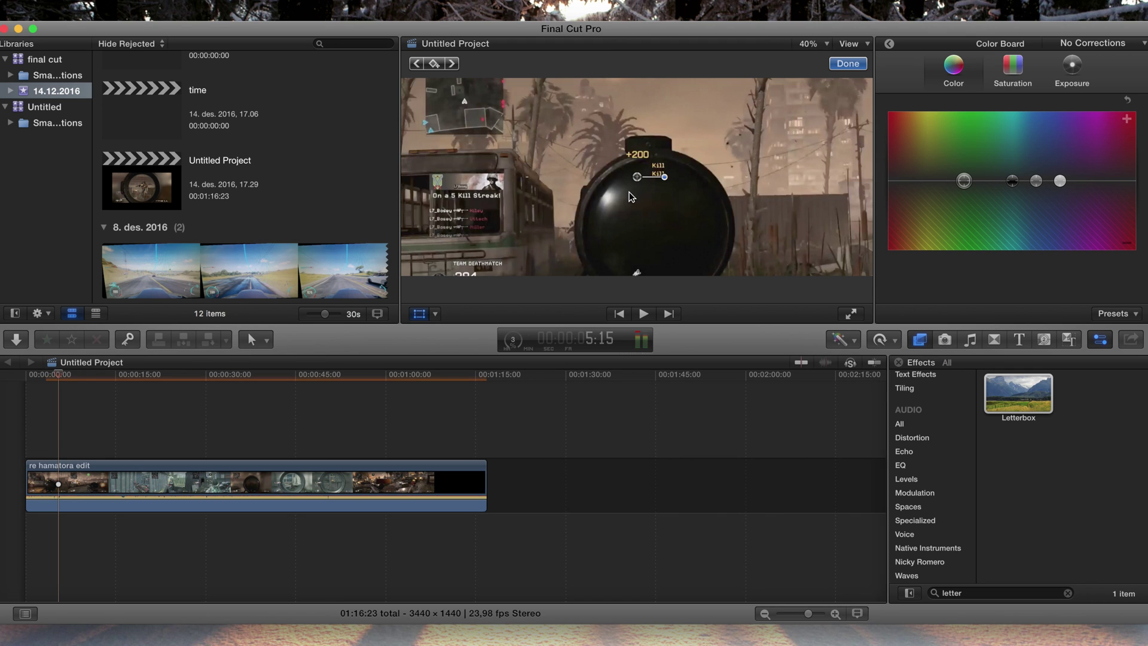
left_click_drag(638, 179, 637, 154)
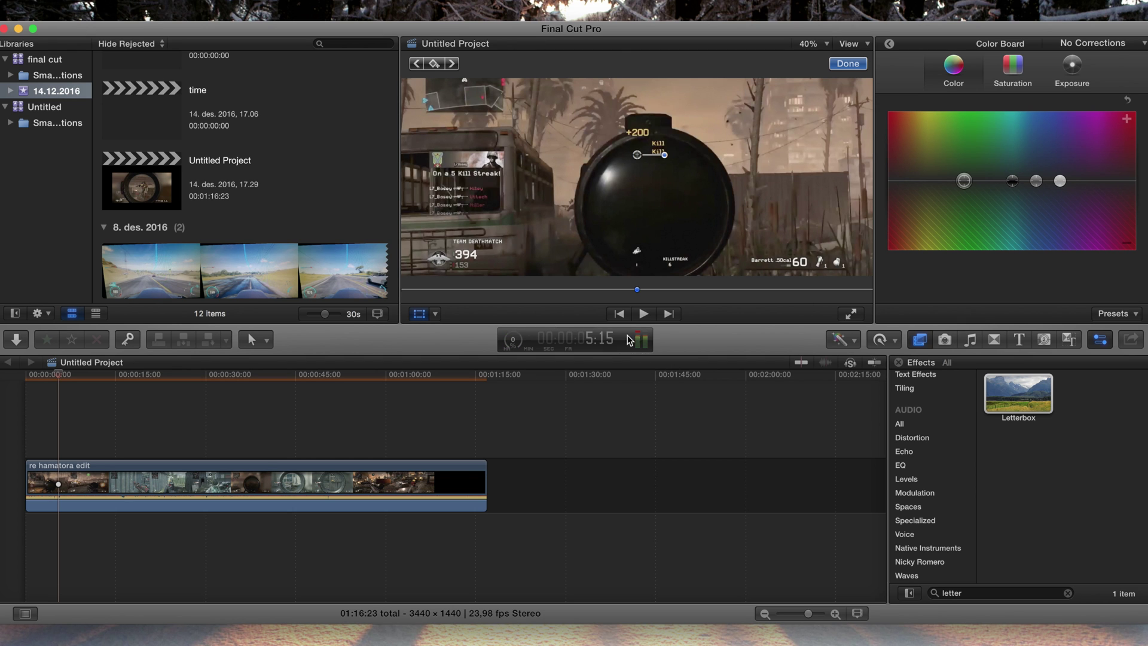
left_click(644, 314)
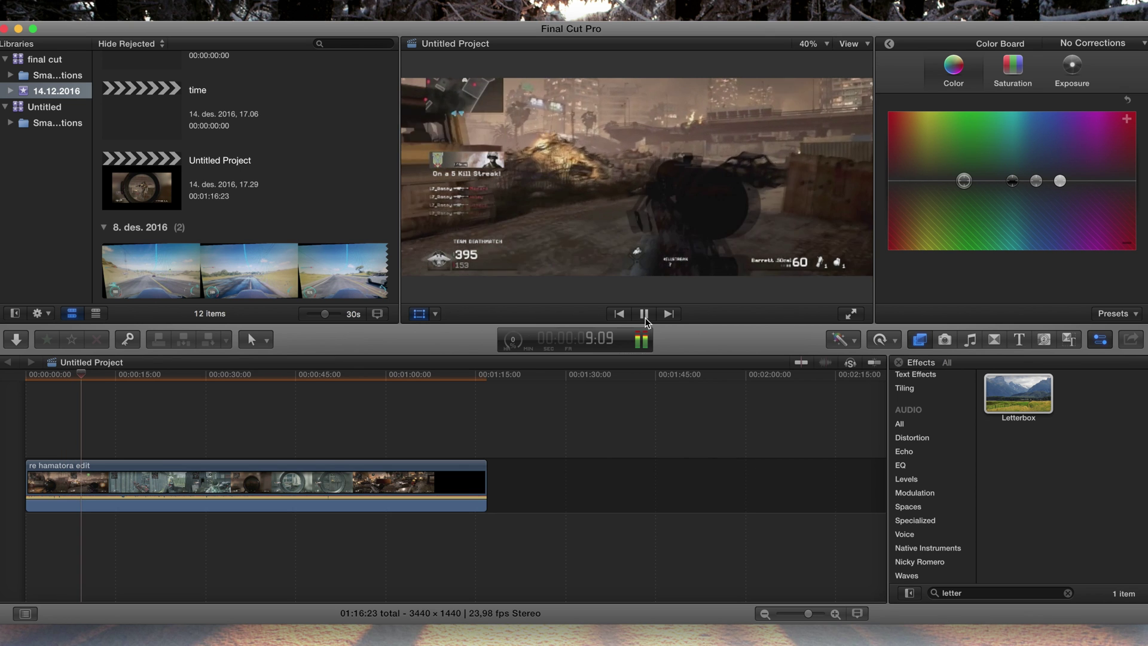
left_click(644, 314)
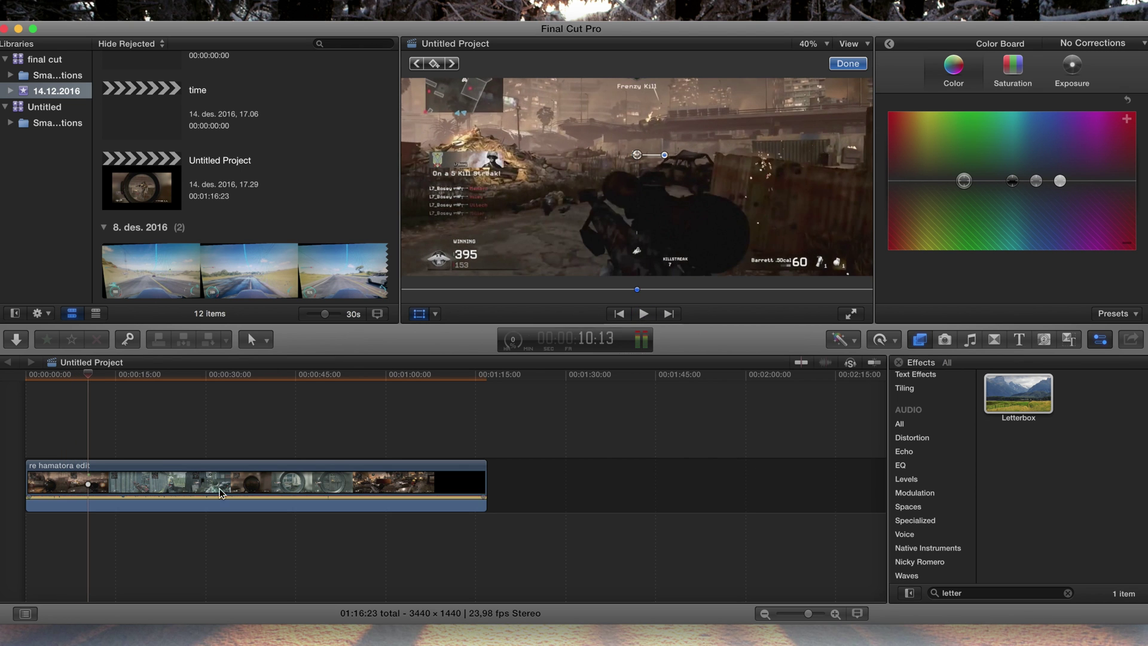